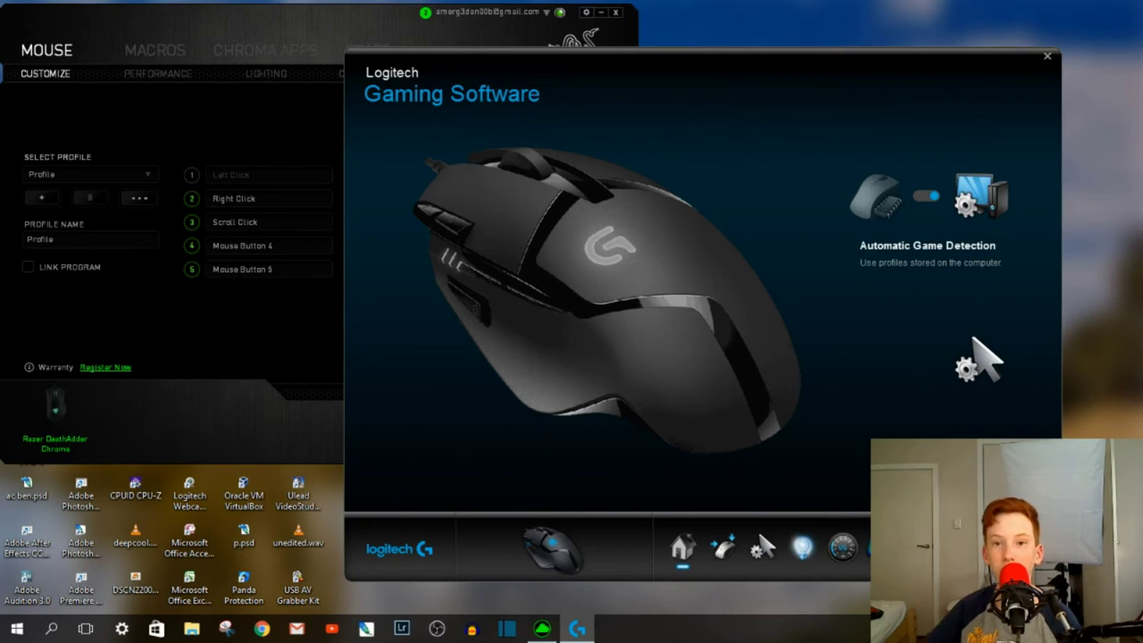
Show Logitech's mouse lighting view, then open button 2's Right Click assignment in Synapse
left_click(356, 33)
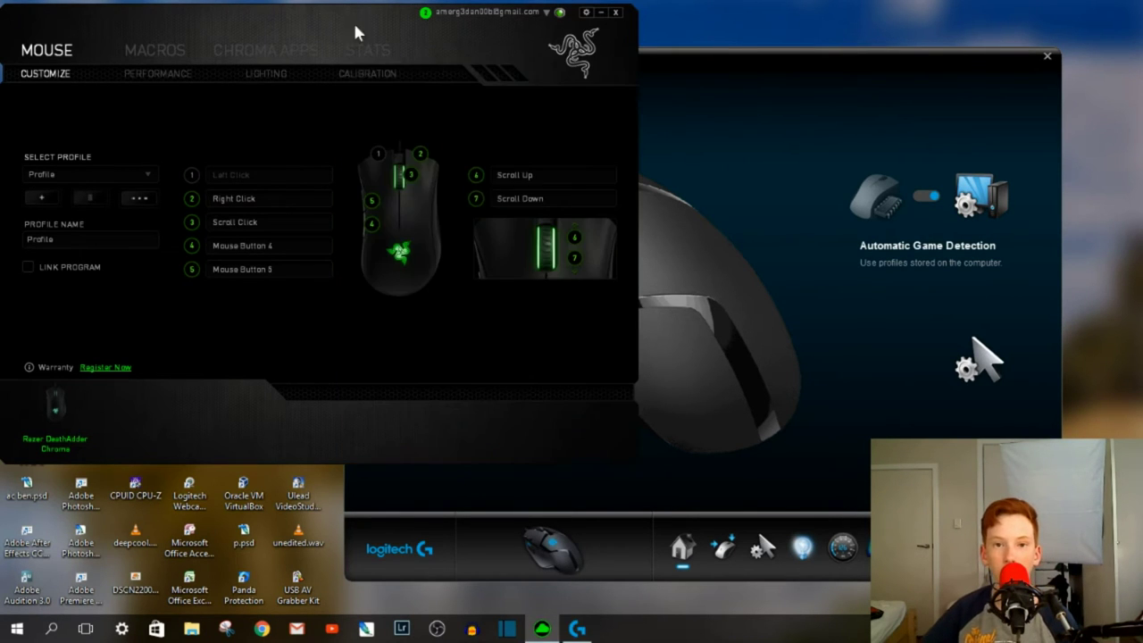
left_click(744, 68)
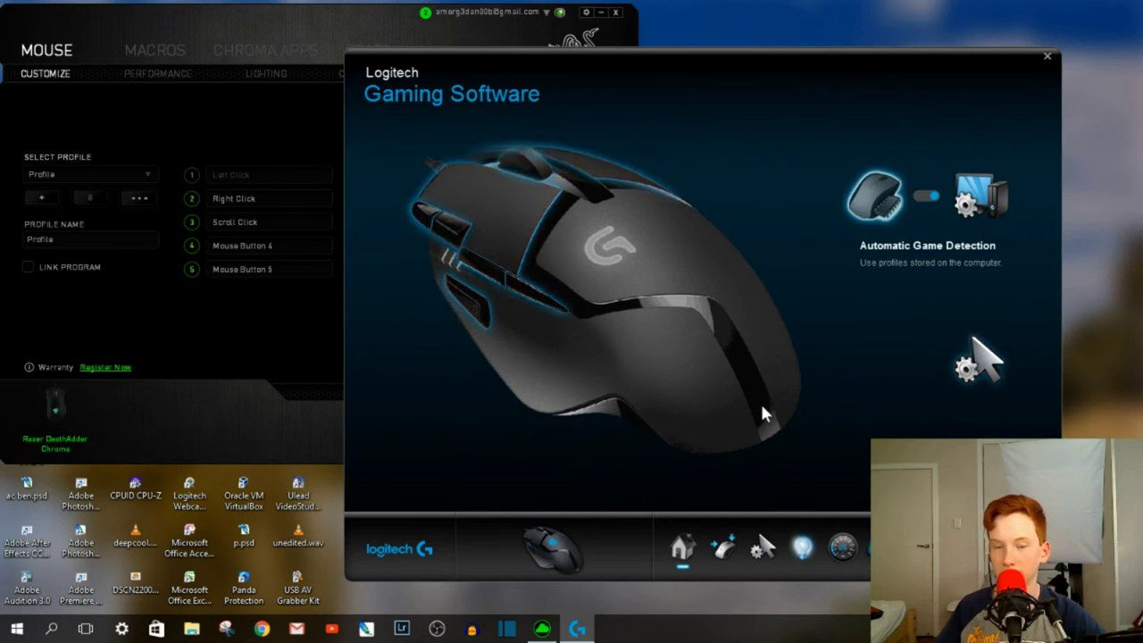
left_click(138, 107)
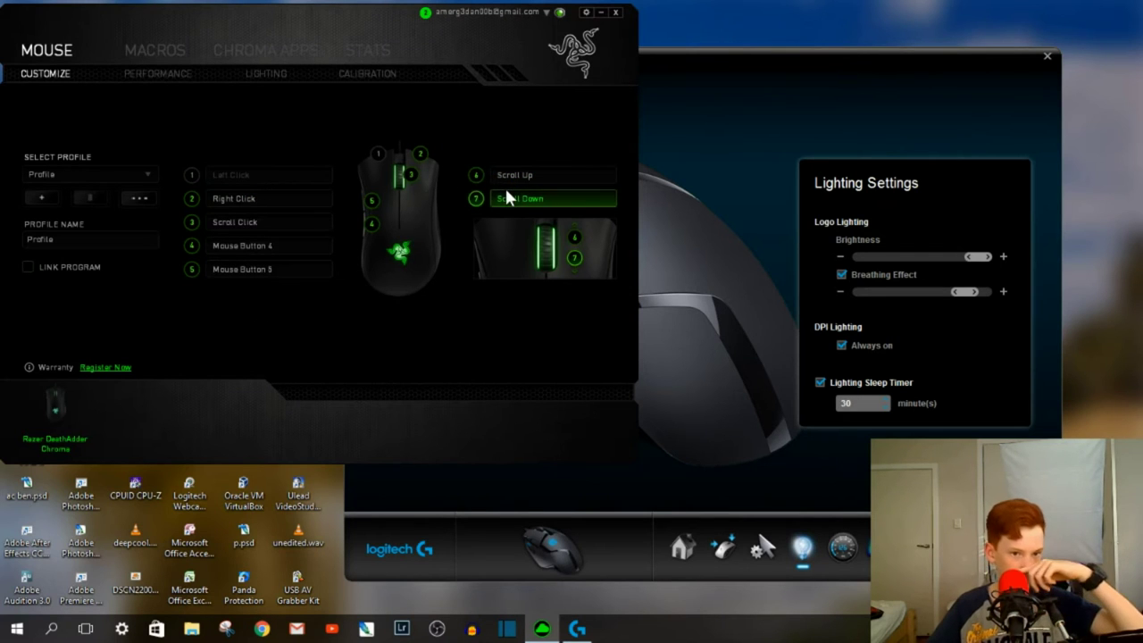
left_click(277, 204)
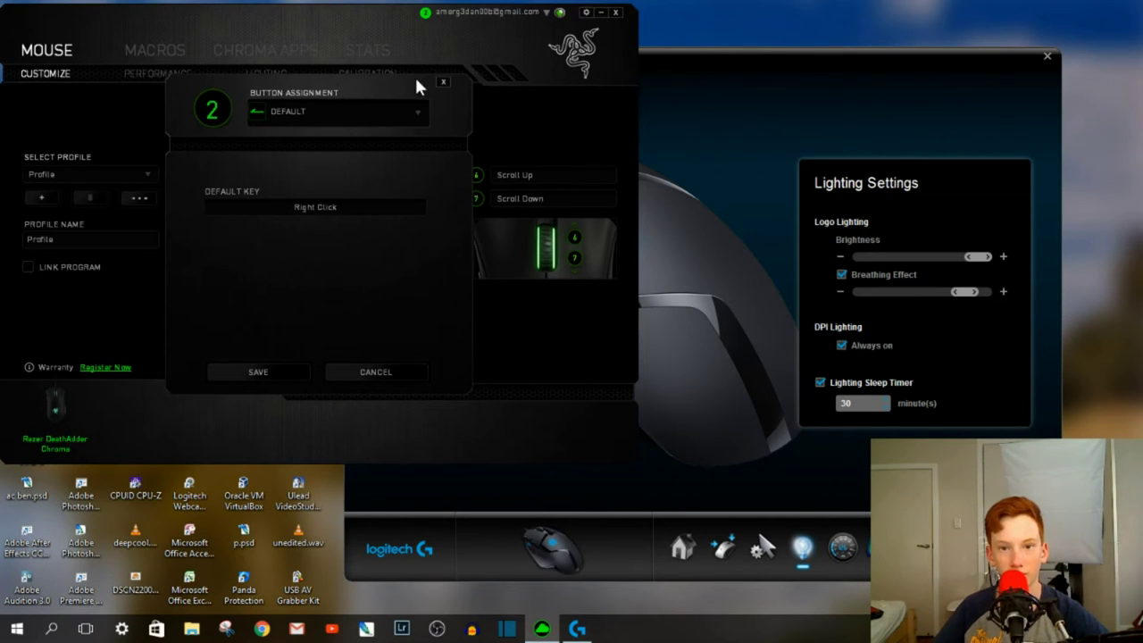
Try Keyboard Function on button 2, then save it back on Default Right Click
left_click(444, 81)
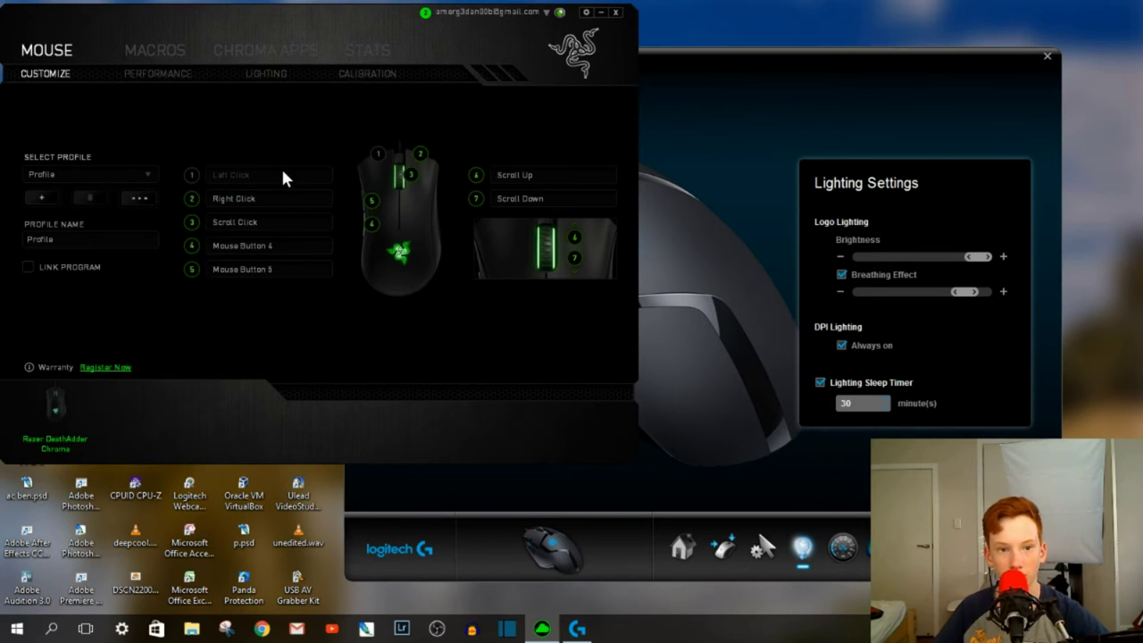
left_click(270, 199)
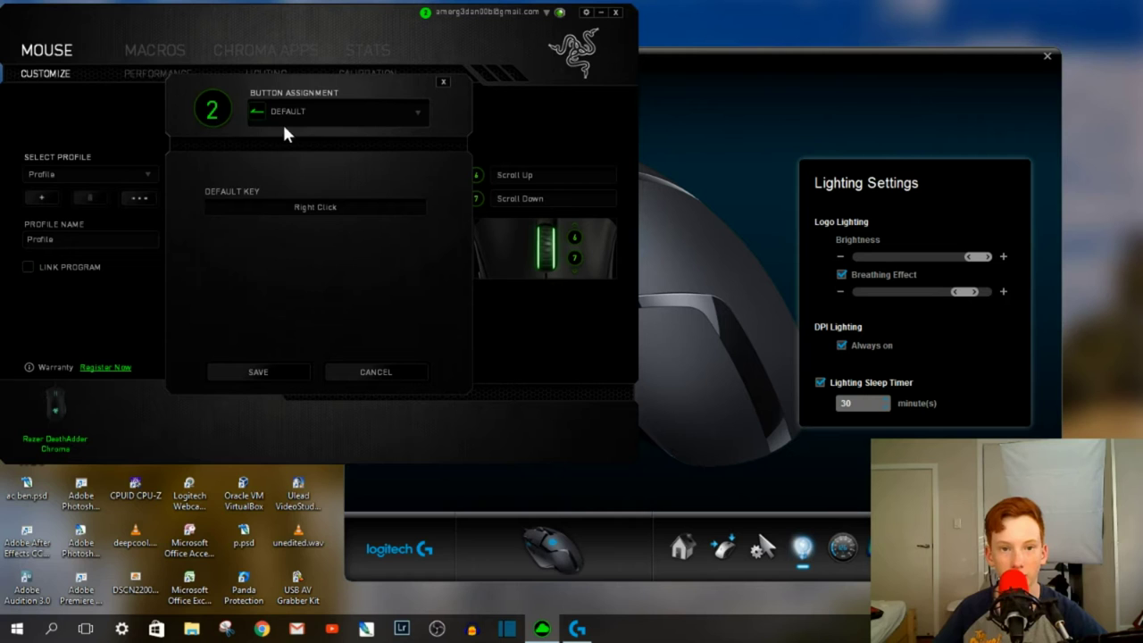
left_click(423, 119)
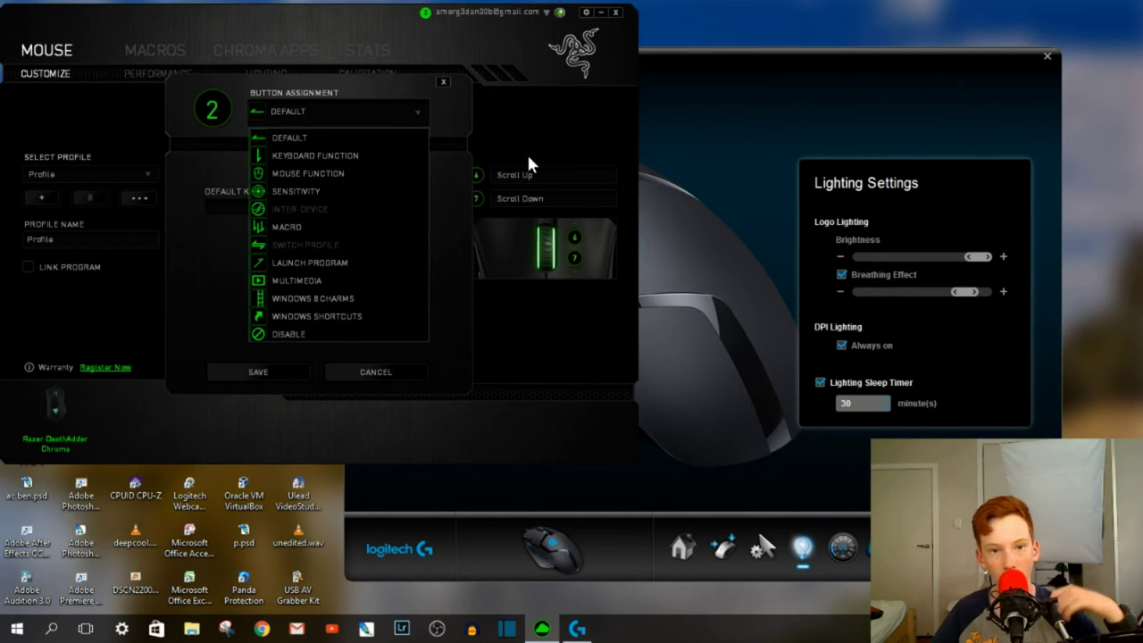
left_click(391, 155)
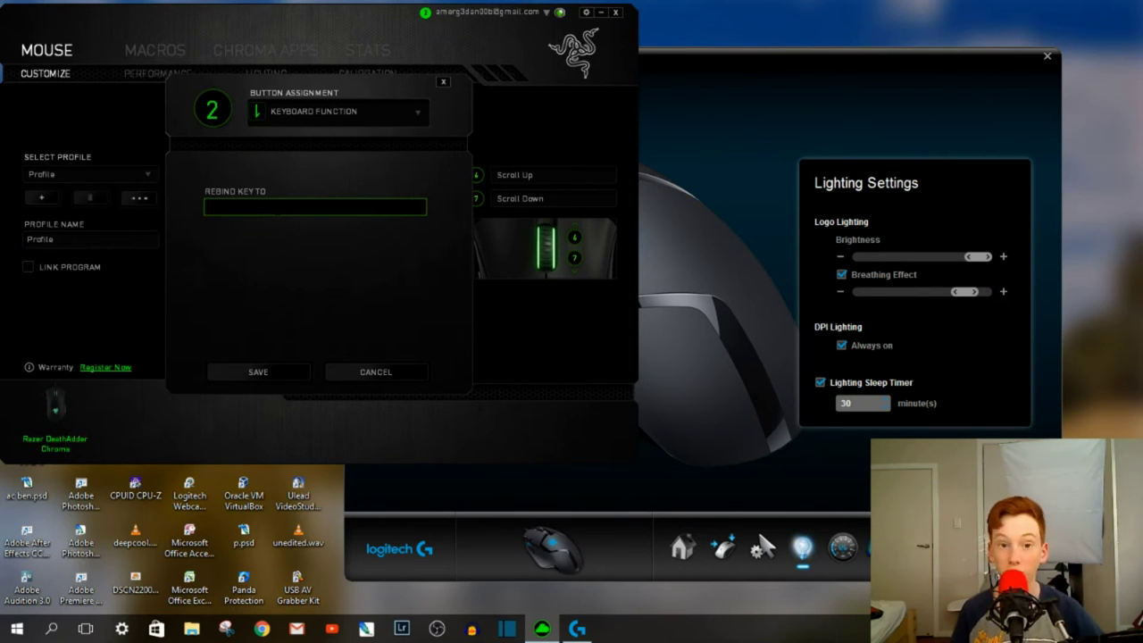
left_click(374, 116)
left_click(365, 136)
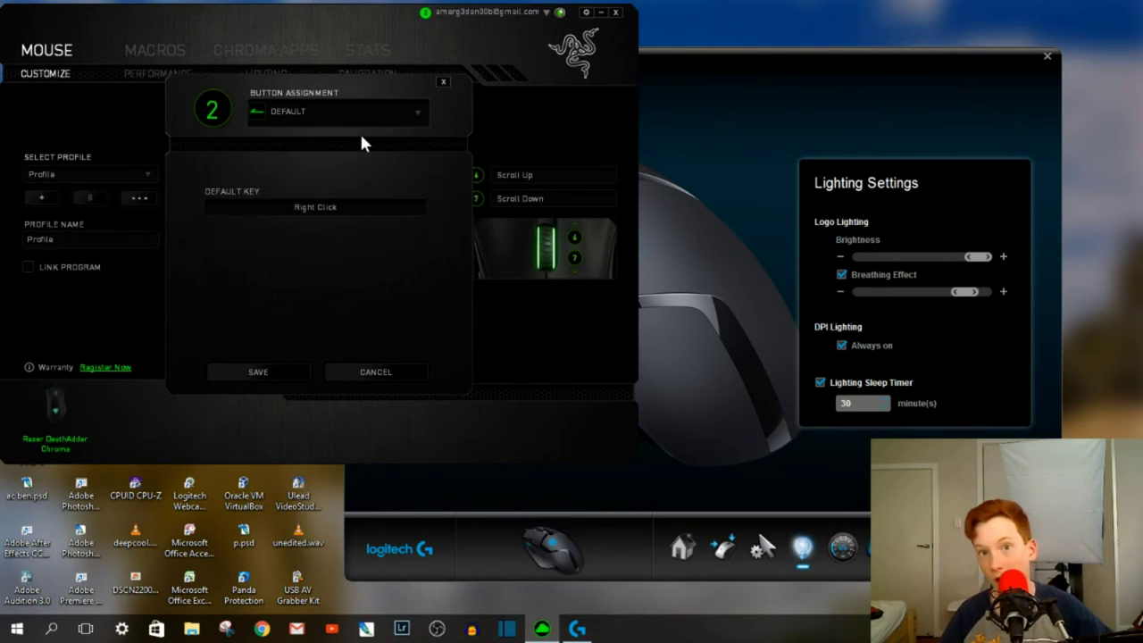
left_click(261, 372)
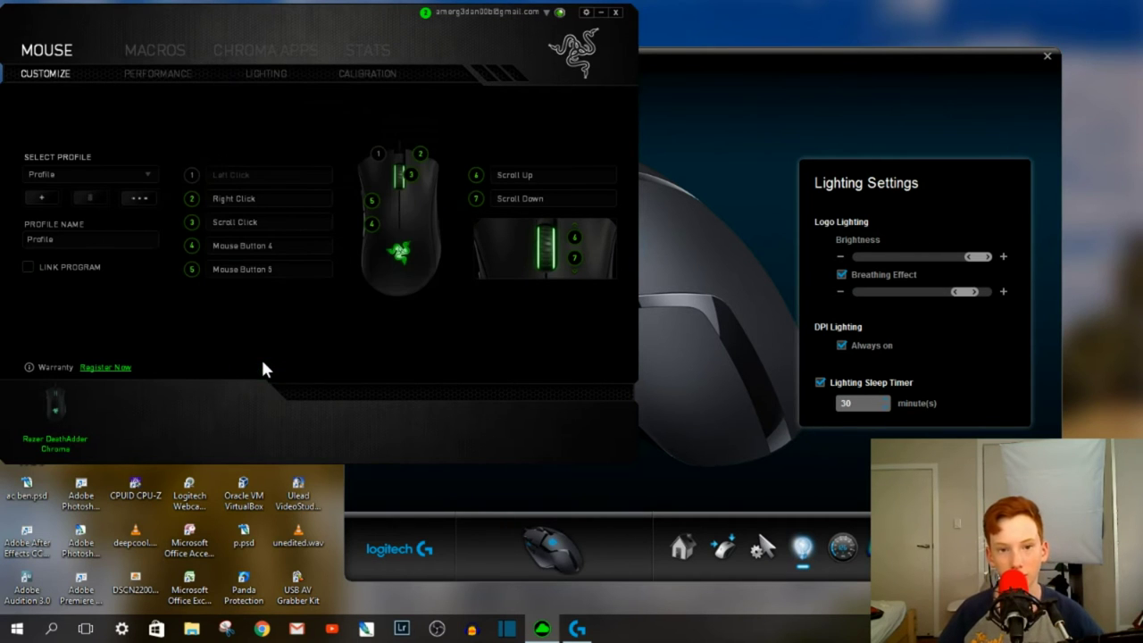
Review button 3's assignment options and cancel, keeping Scroll Click as its default
left_click(264, 222)
left_click(356, 123)
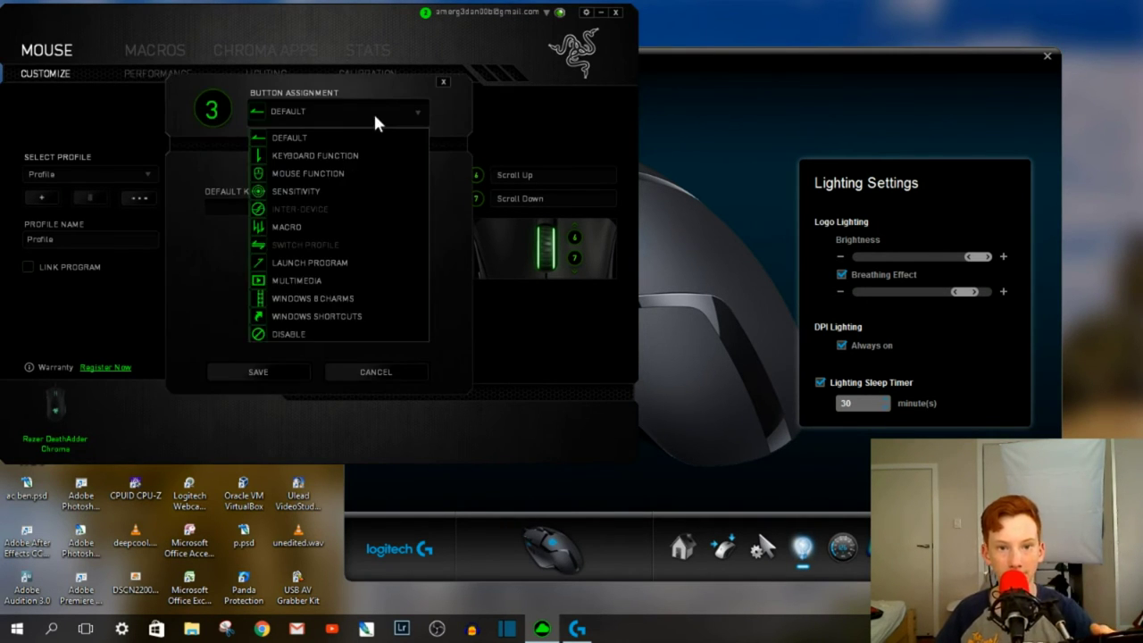
left_click(445, 272)
left_click(375, 372)
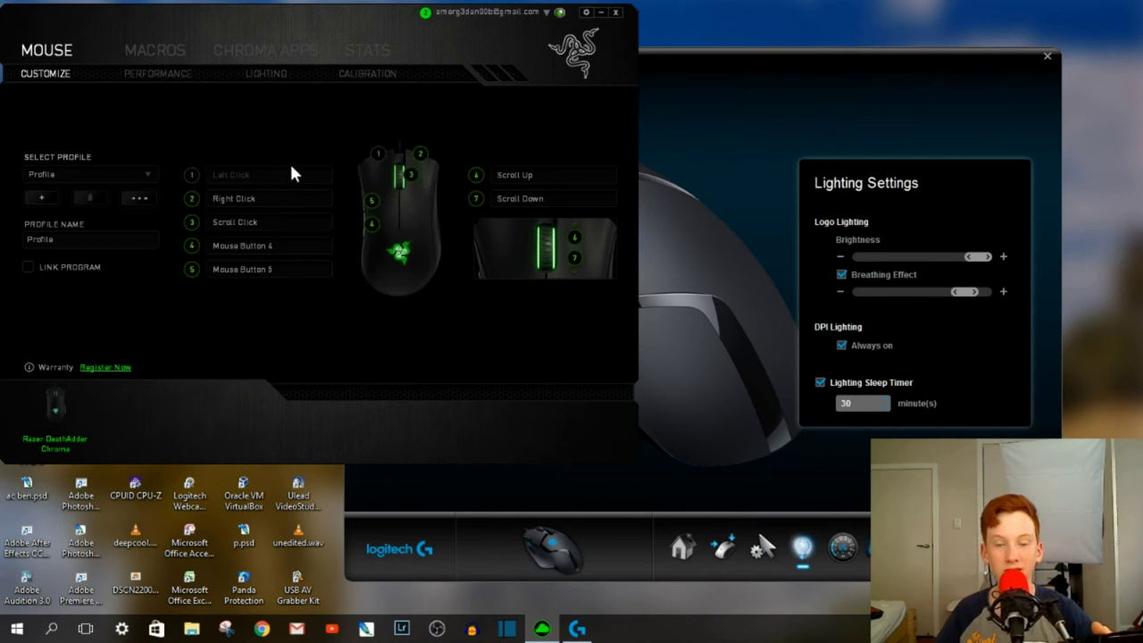
left_click(299, 267)
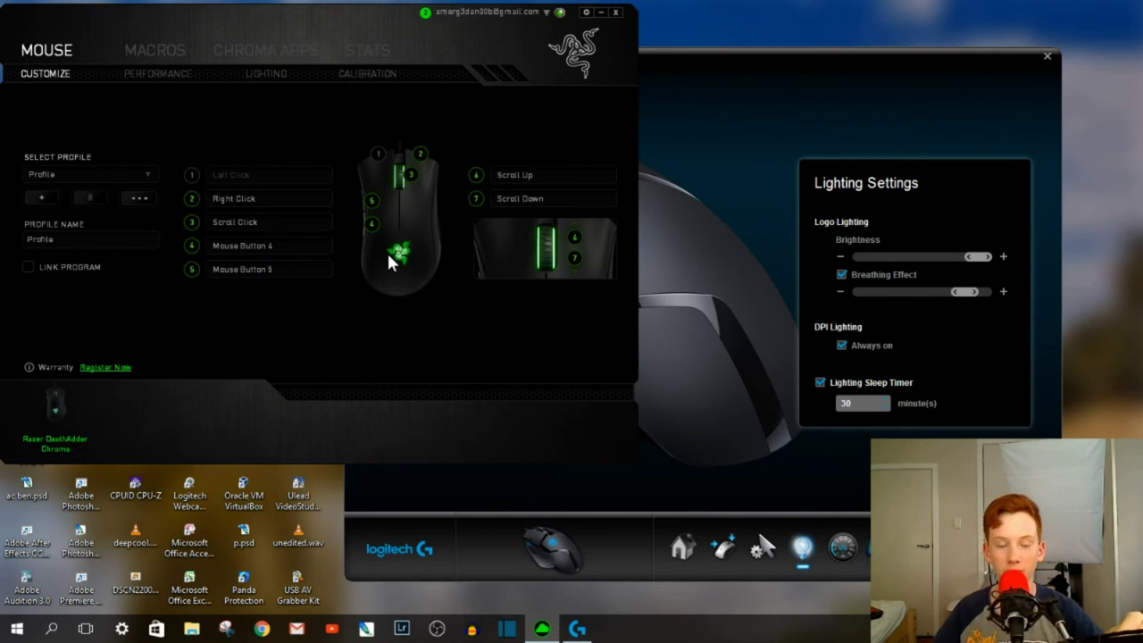
Set sensitivity to 2600 DPI on the Performance tab, then view the Spectrum Cycling lighting settings
left_click(158, 75)
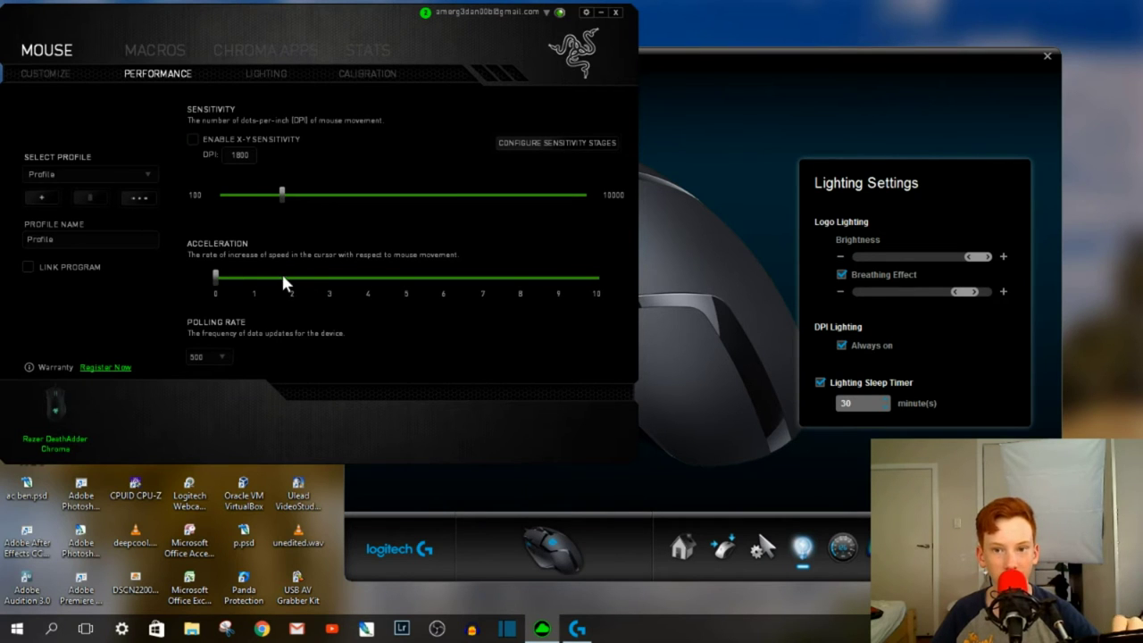
left_click_drag(282, 194, 695, 198)
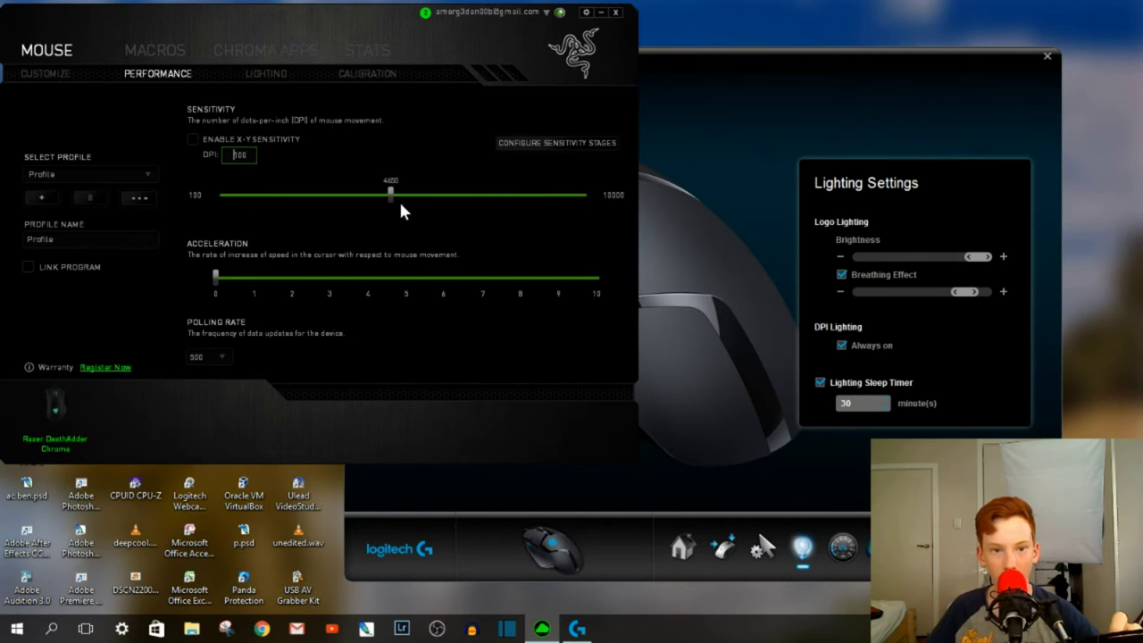
left_click_drag(238, 195, 345, 197)
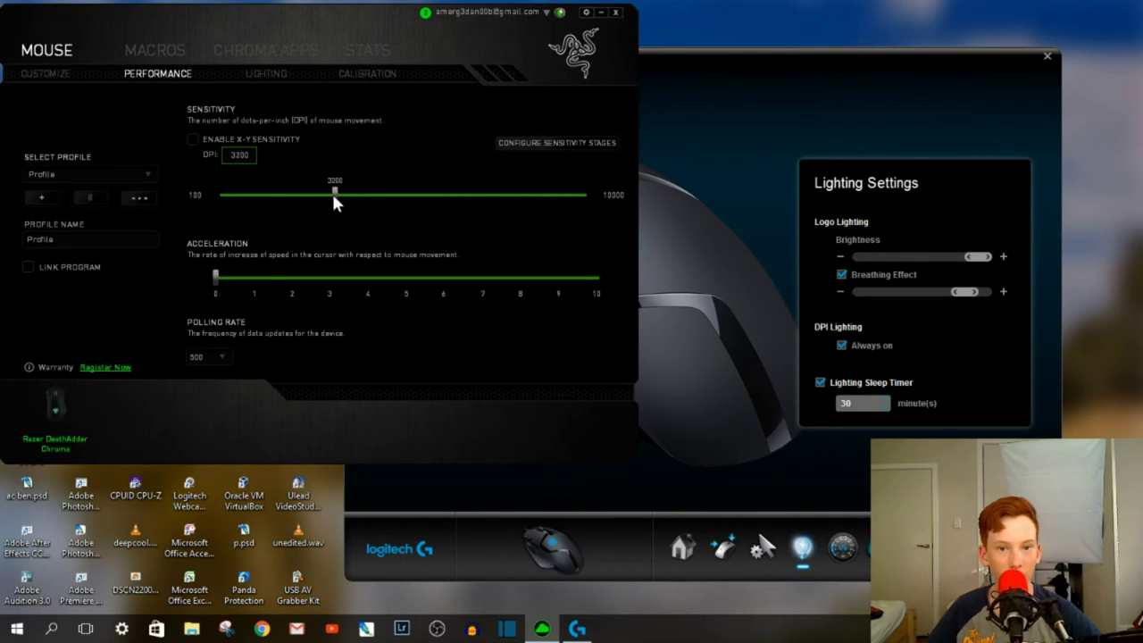
left_click_drag(310, 201, 312, 201)
left_click(267, 75)
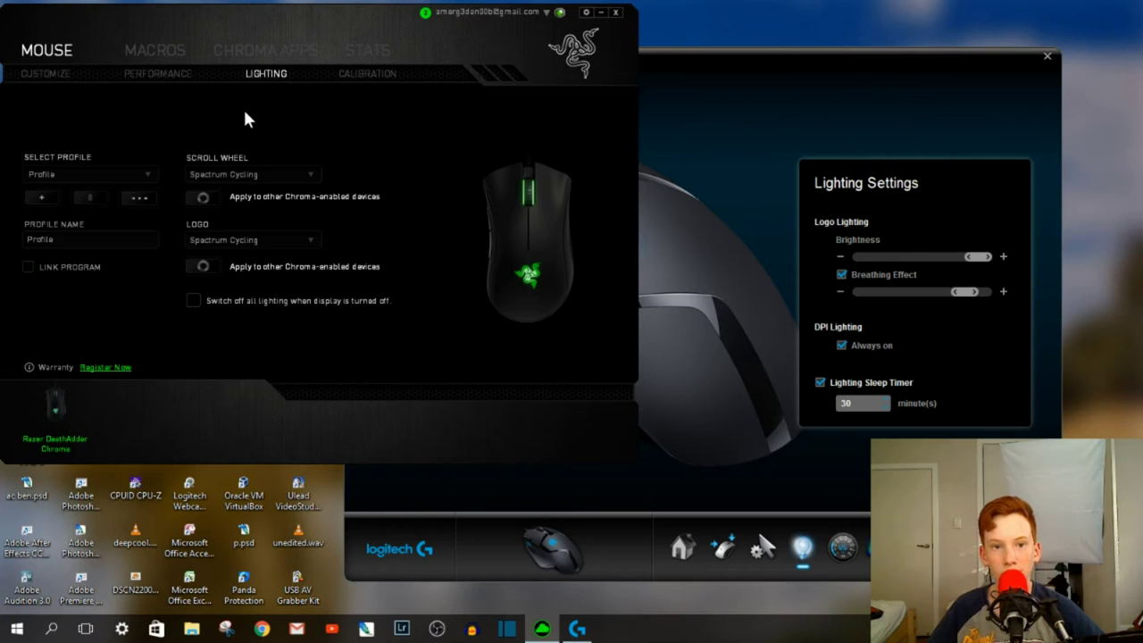
left_click(311, 175)
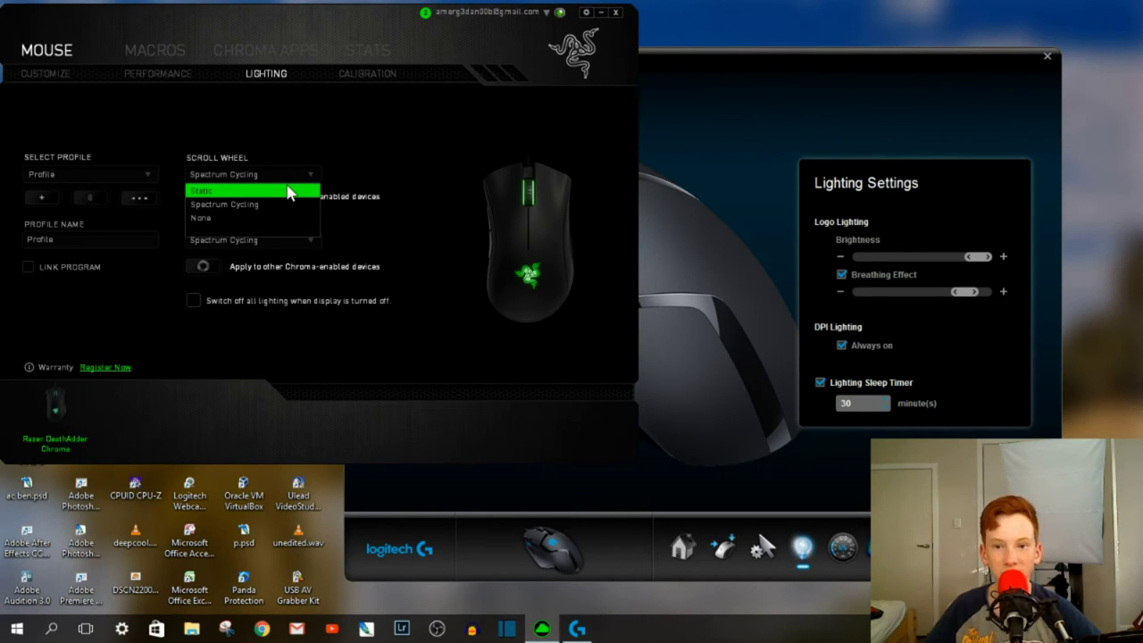
left_click(287, 192)
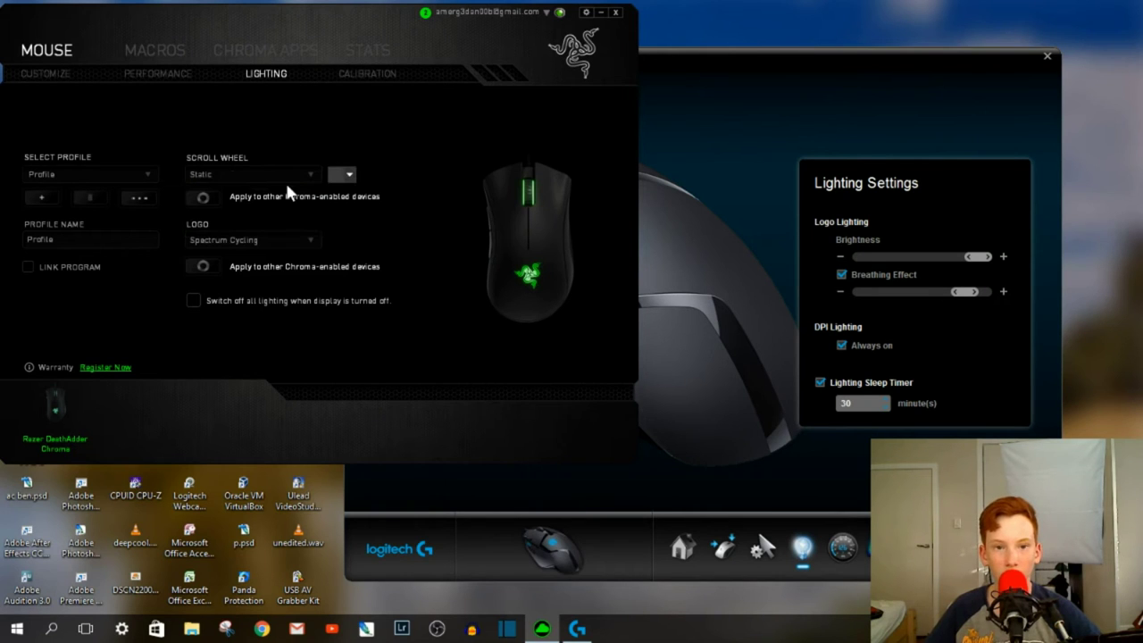
left_click(347, 175)
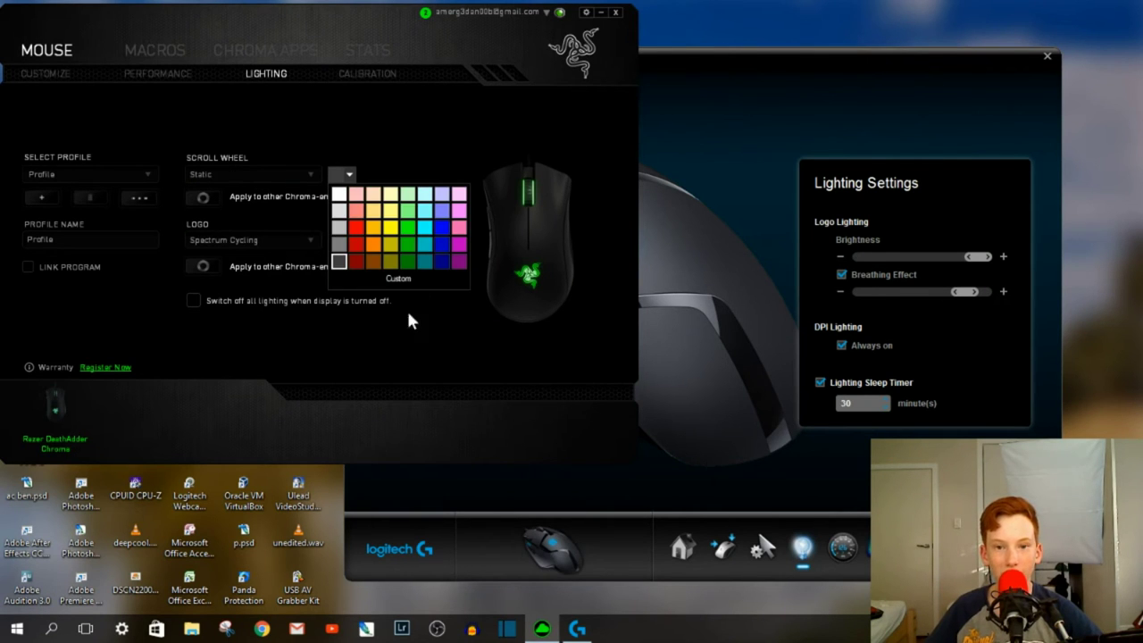
left_click(399, 332)
left_click(307, 177)
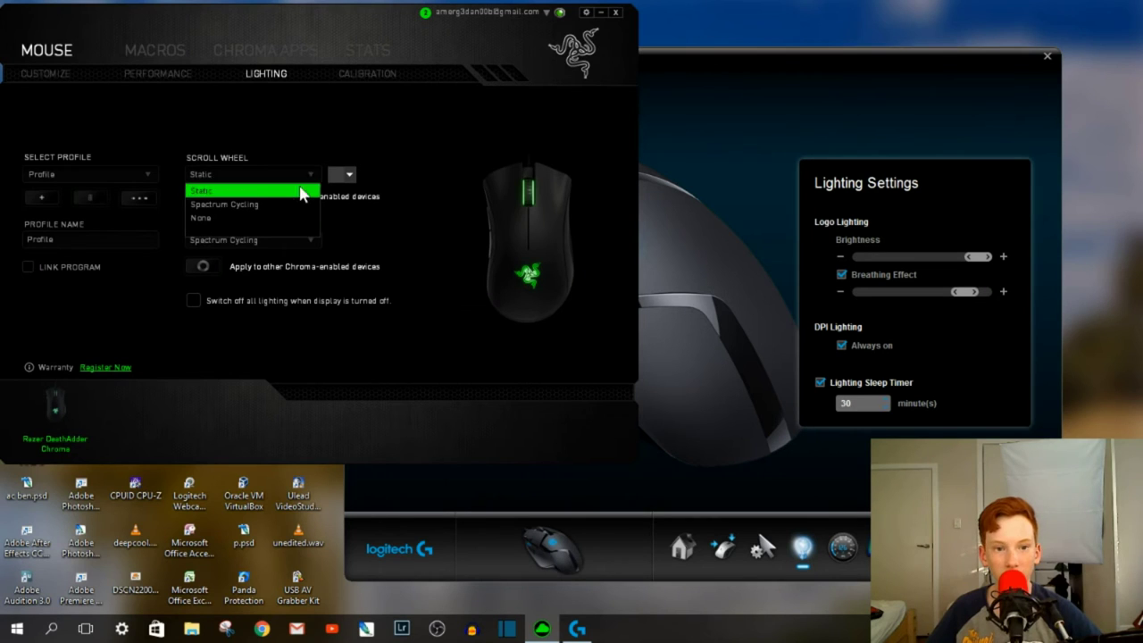
left_click(445, 298)
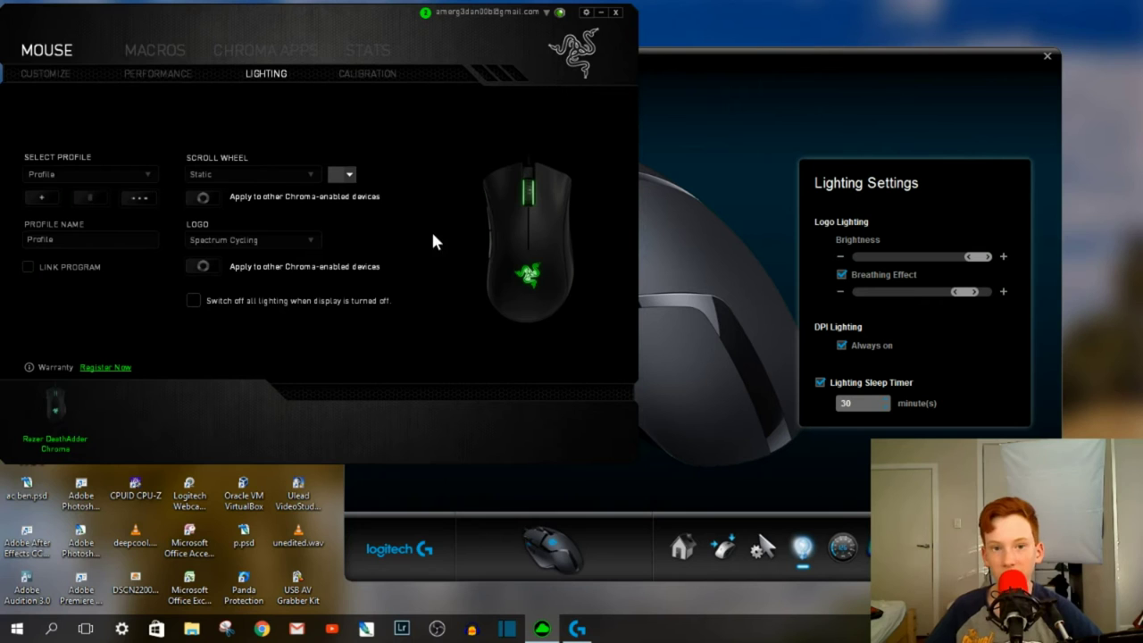
left_click(309, 179)
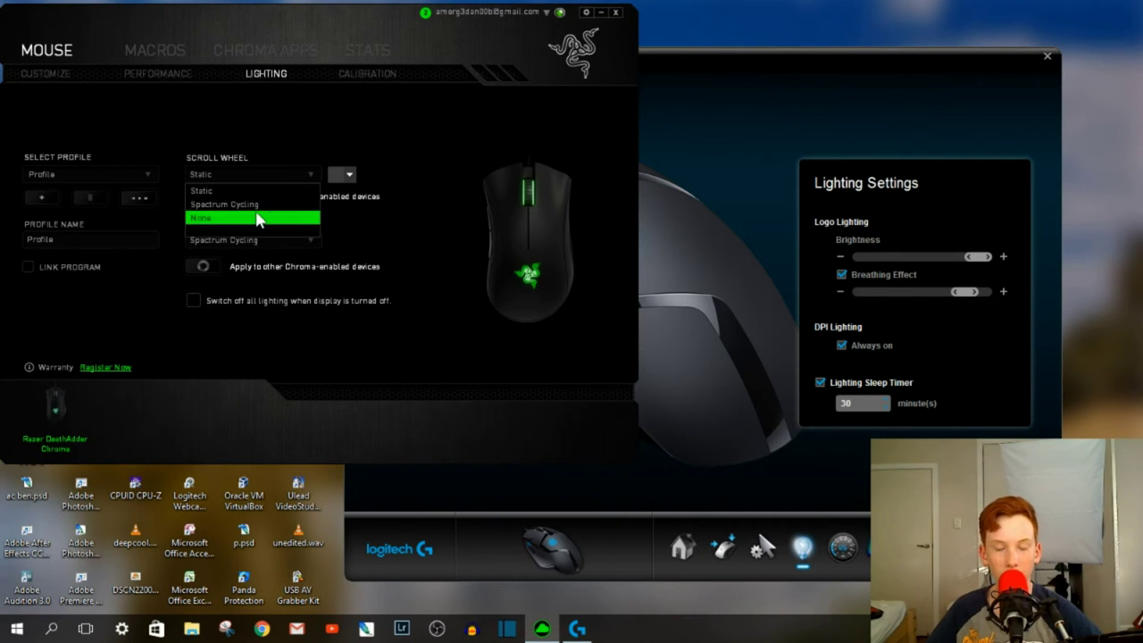
left_click(383, 219)
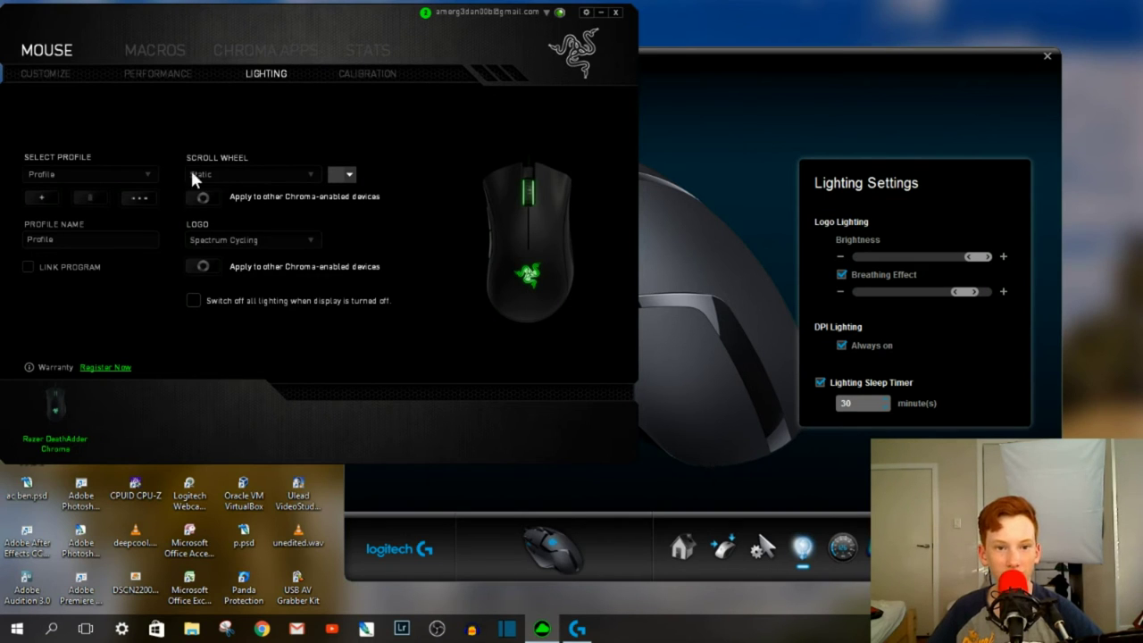
Turn surface calibration ON for Others mats rather than a Razer mat, then return to Customize
left_click(351, 80)
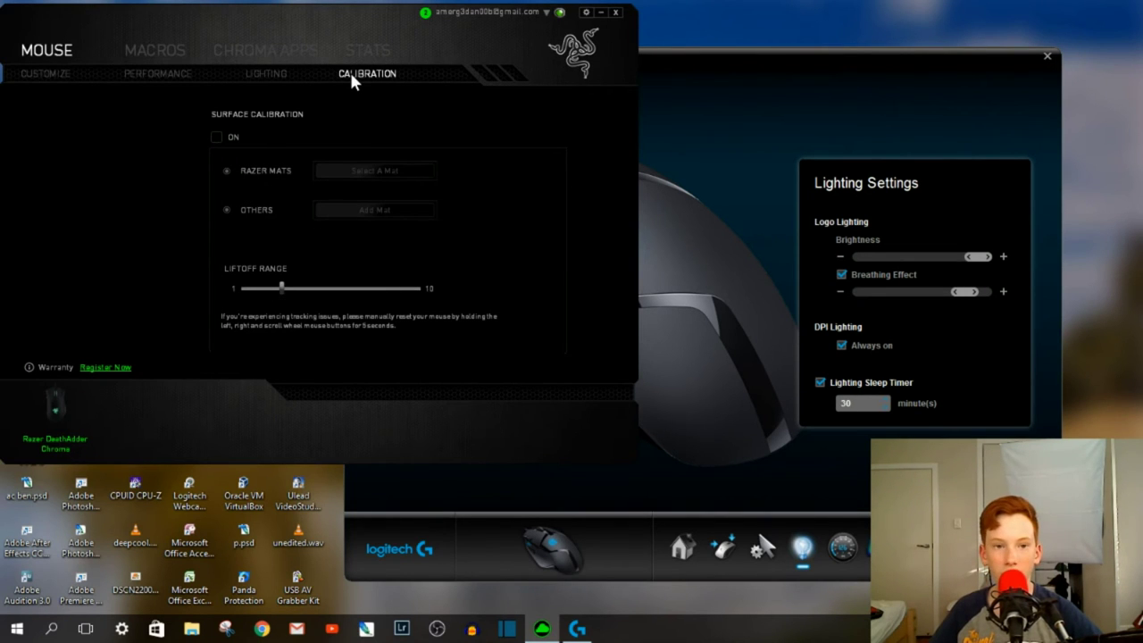
left_click(215, 138)
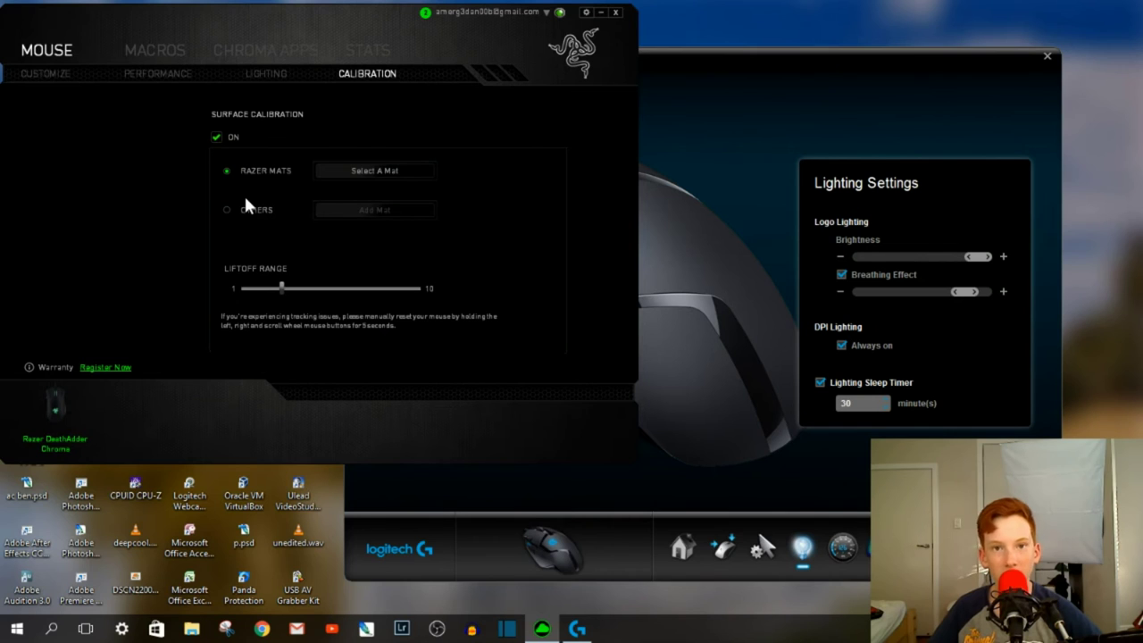
left_click(380, 171)
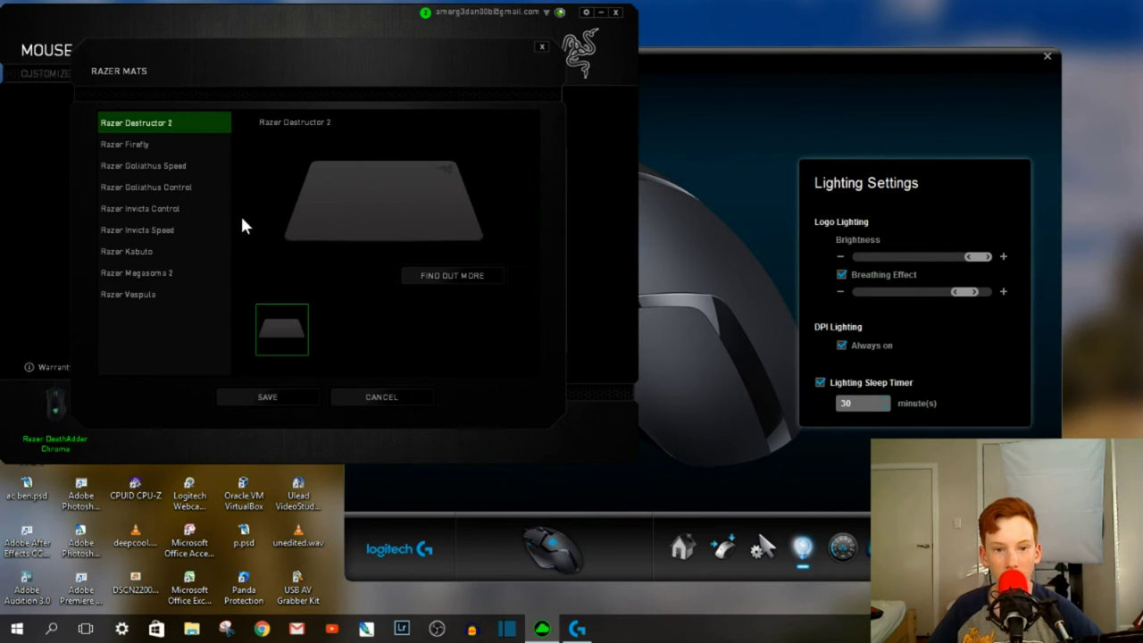
left_click(541, 48)
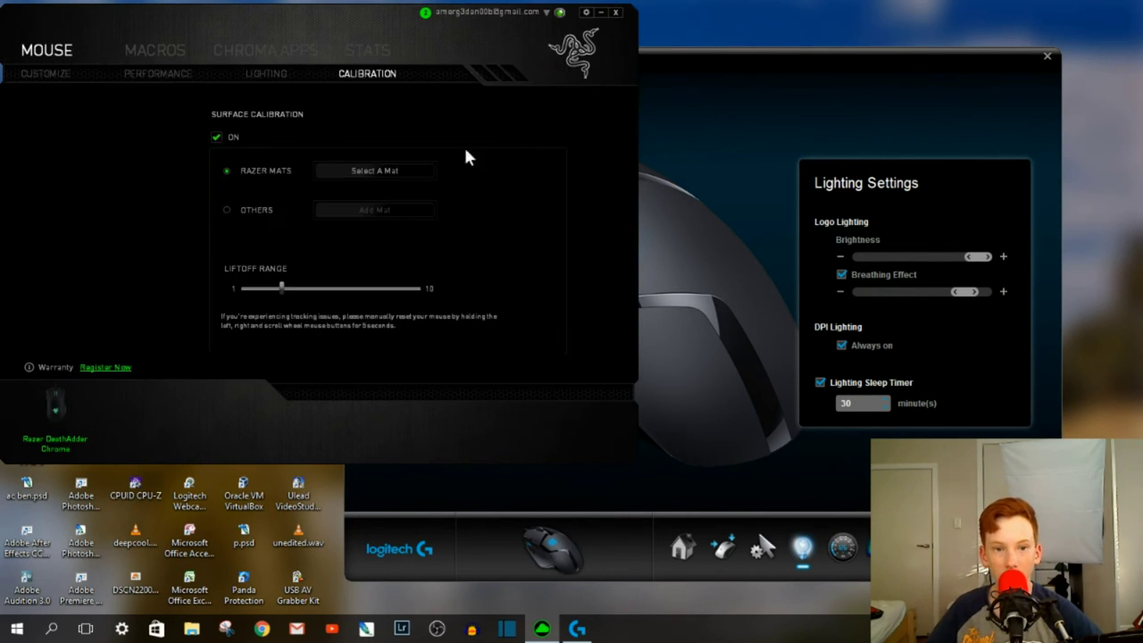
left_click(228, 212)
left_click(374, 211)
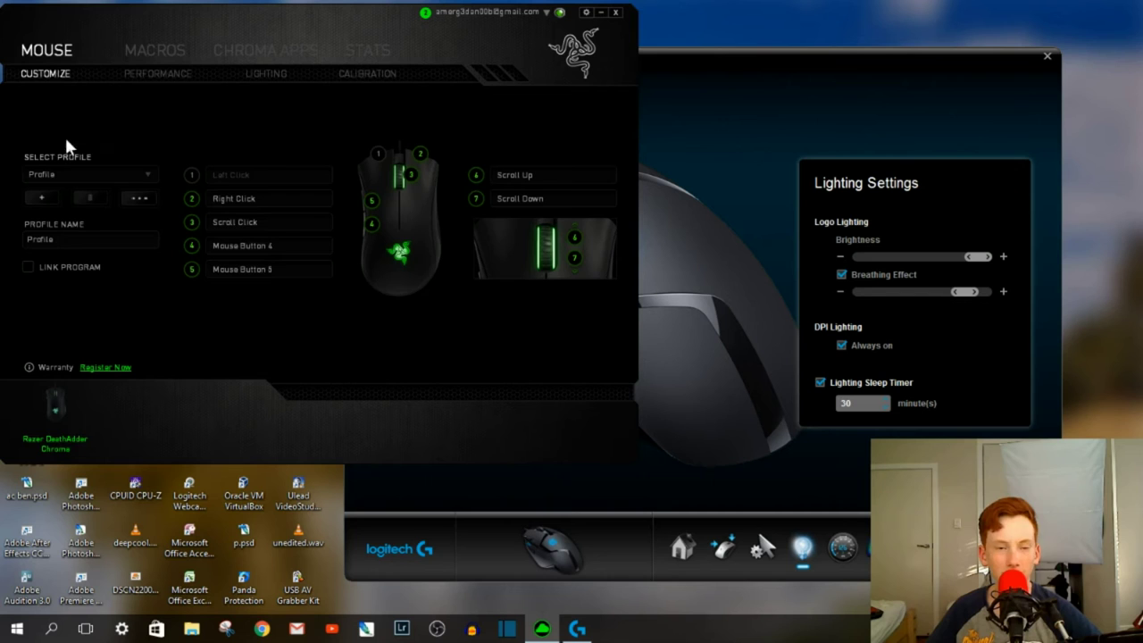
Browse the Macros, Chroma Apps and Stats pages, declining gameplay tracking, then switch to Logitech
left_click(154, 50)
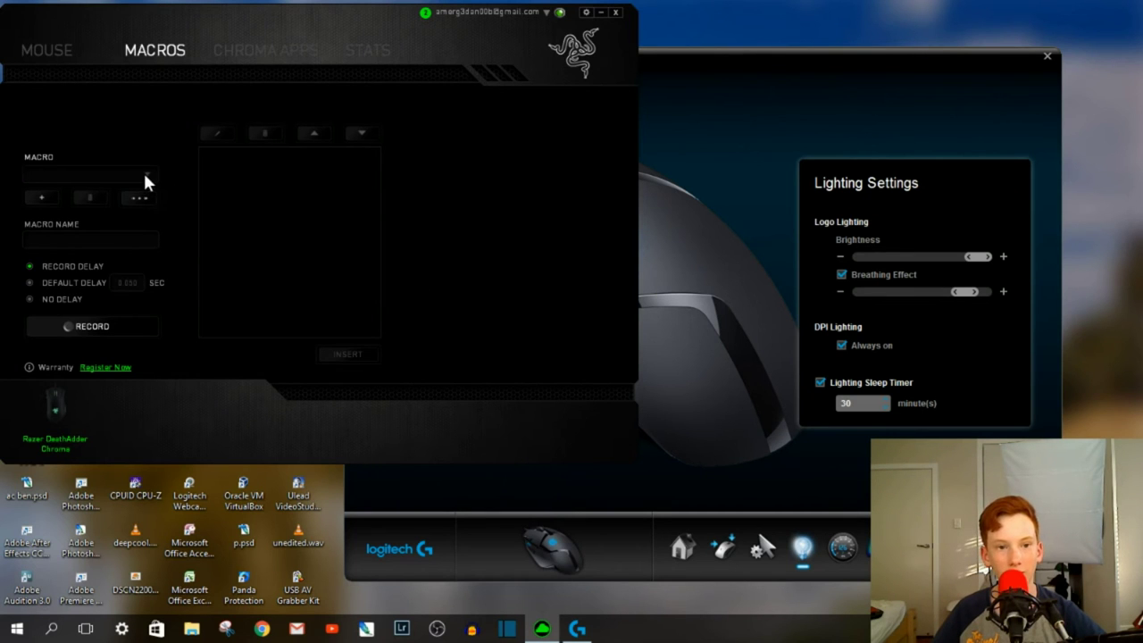
left_click(265, 50)
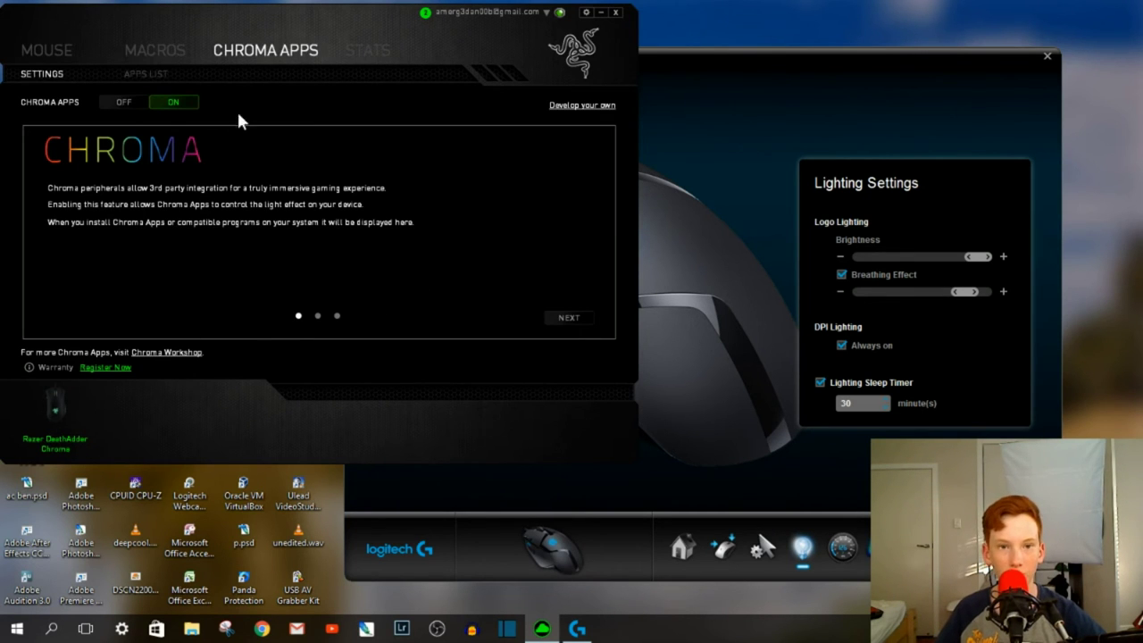
left_click(367, 51)
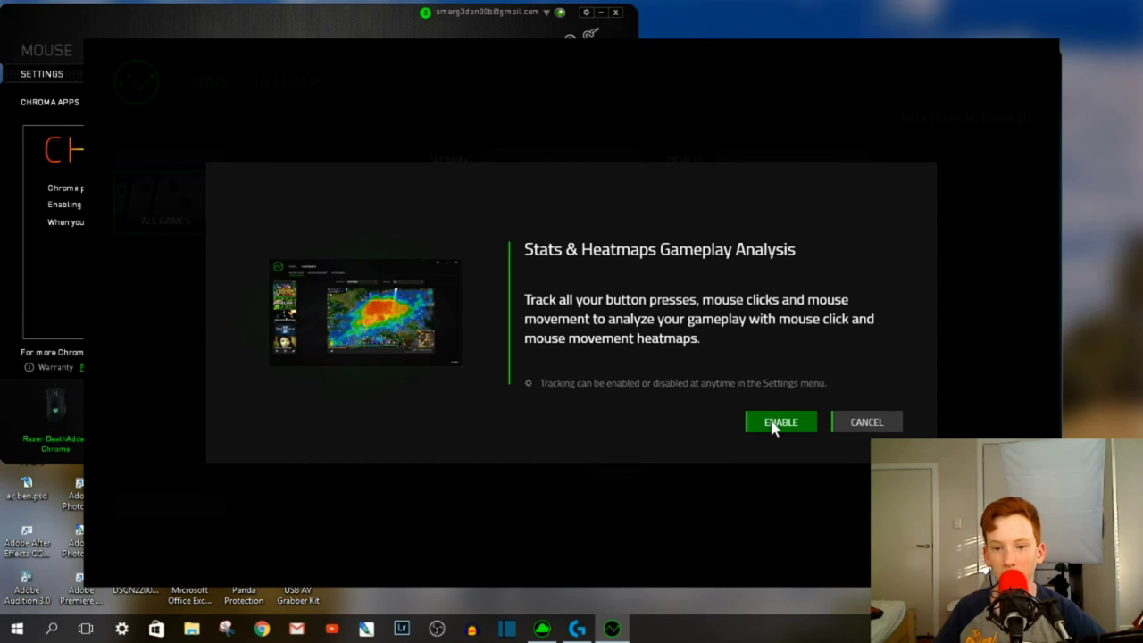
left_click(865, 421)
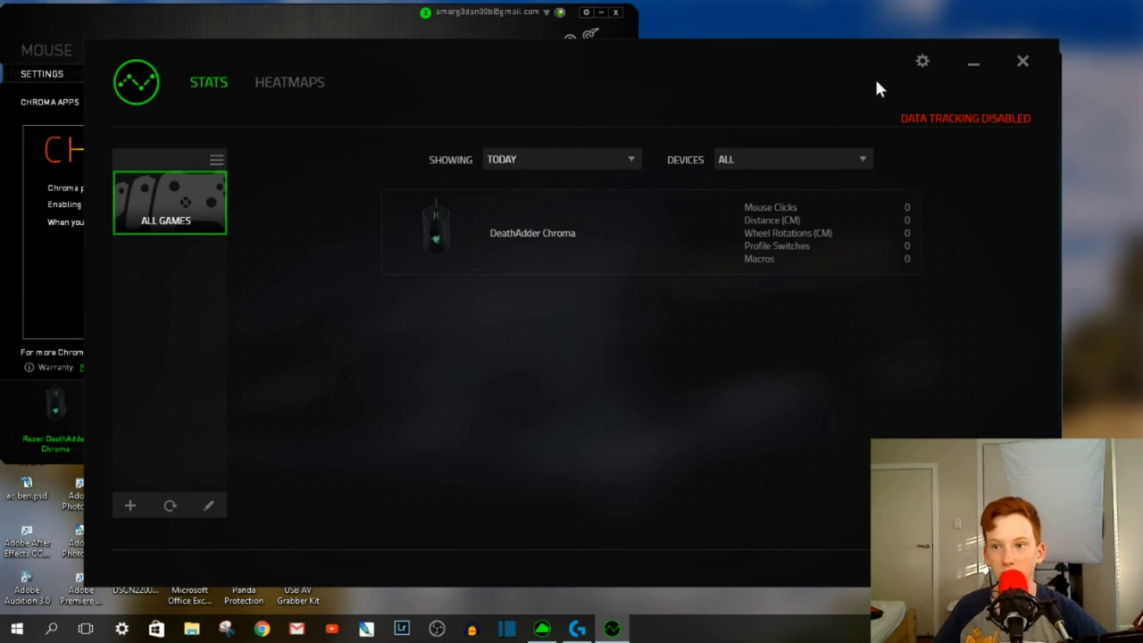
left_click(1024, 62)
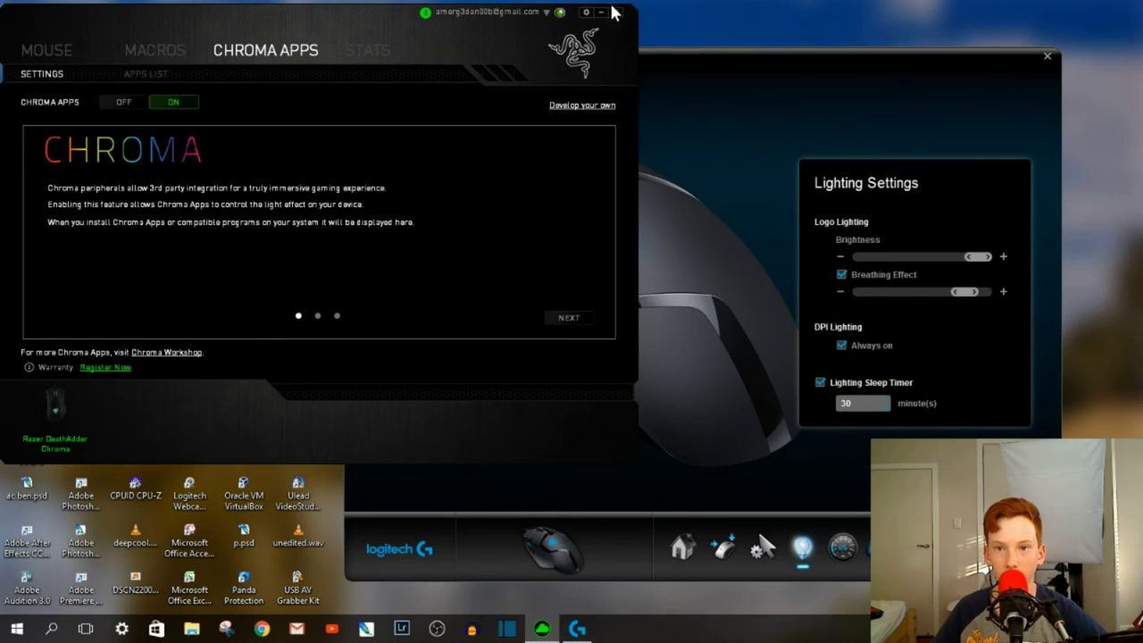
left_click(665, 148)
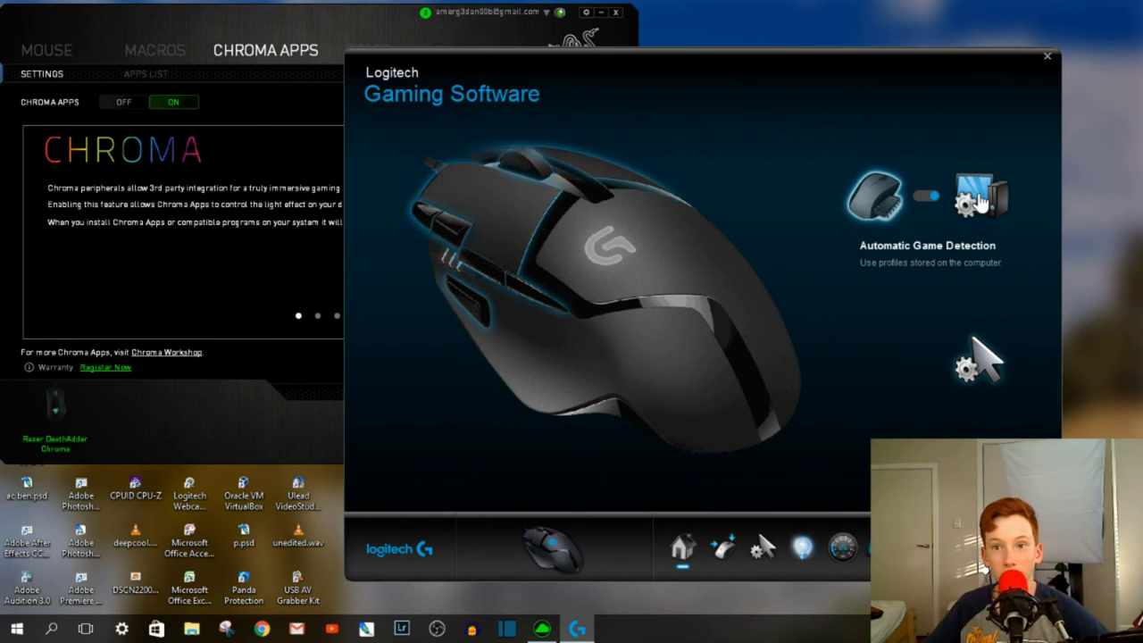
Toggle between automatic game detection and on-board memory, ending on On-Board Memory
left_click(863, 196)
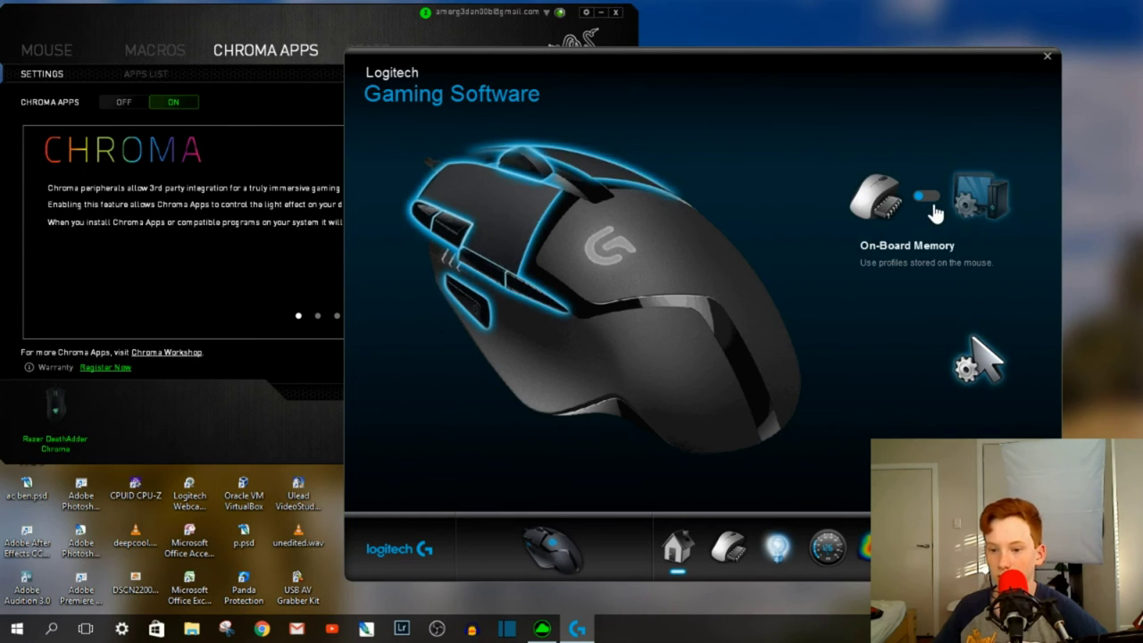
left_click(934, 211)
left_click(934, 210)
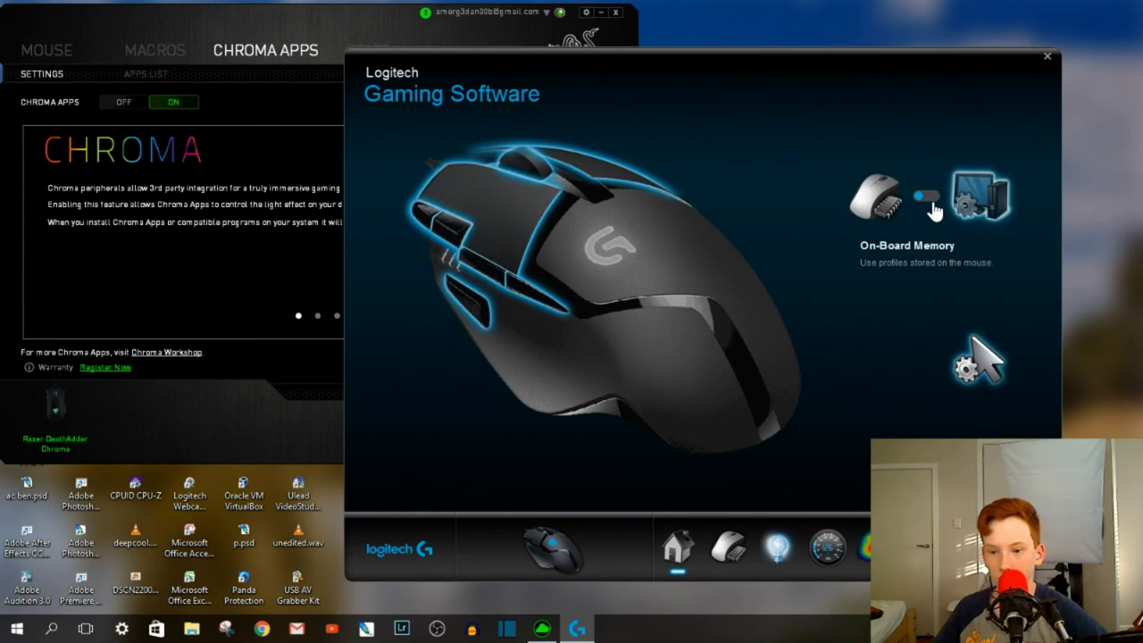
left_click(930, 205)
left_click(893, 205)
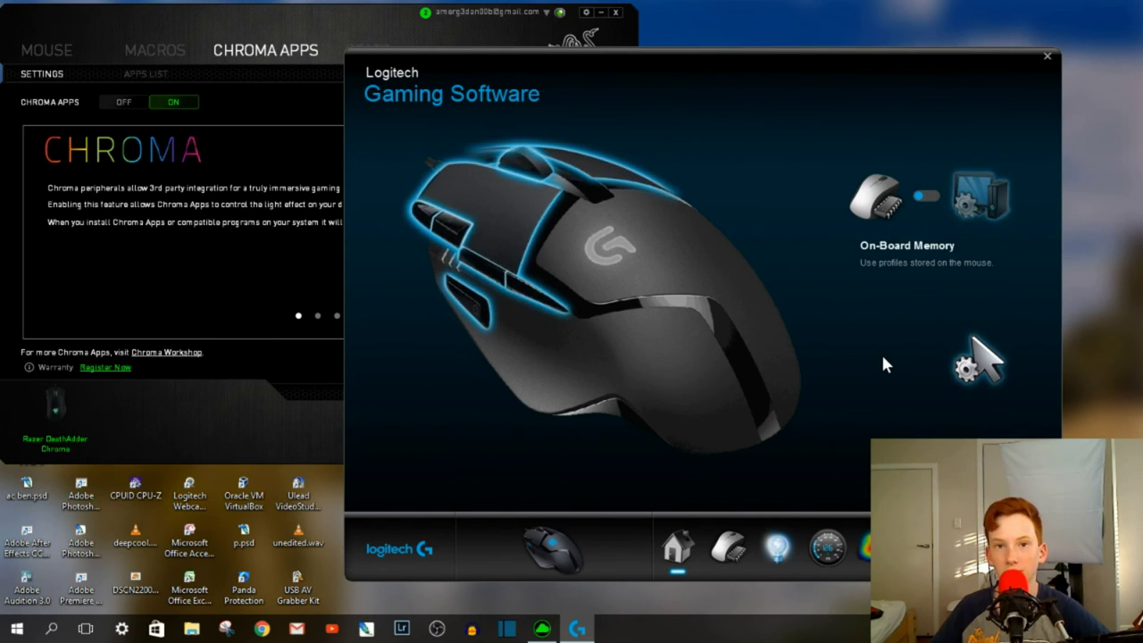
Check the G402's DPI levels and report rate, then its lighting, leaving brightness unchanged
left_click(882, 364)
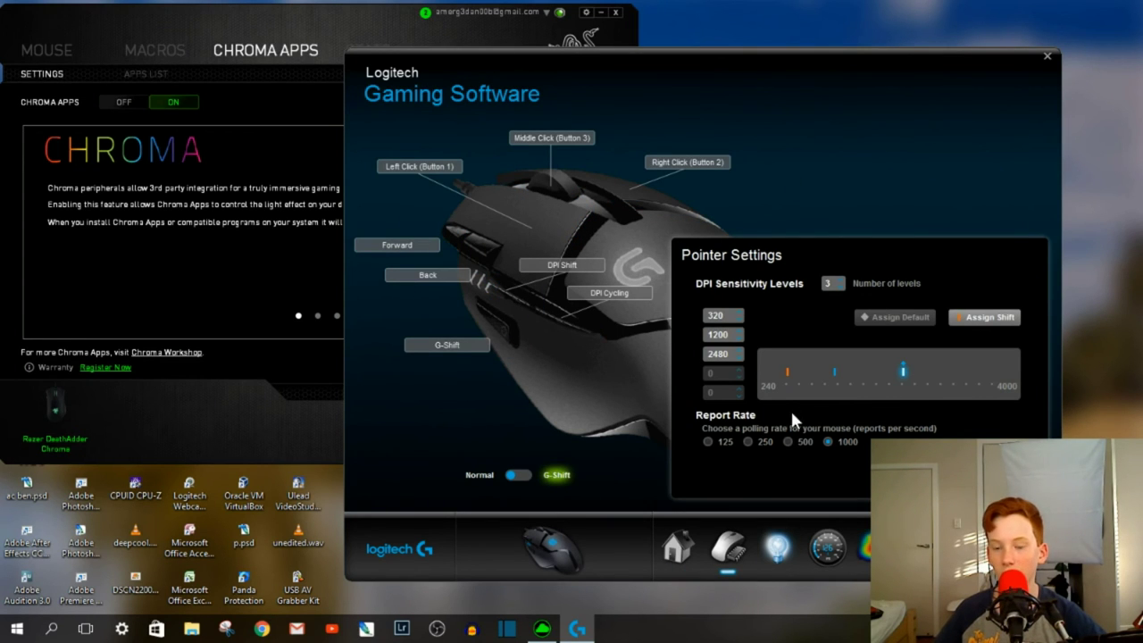
left_click(769, 559)
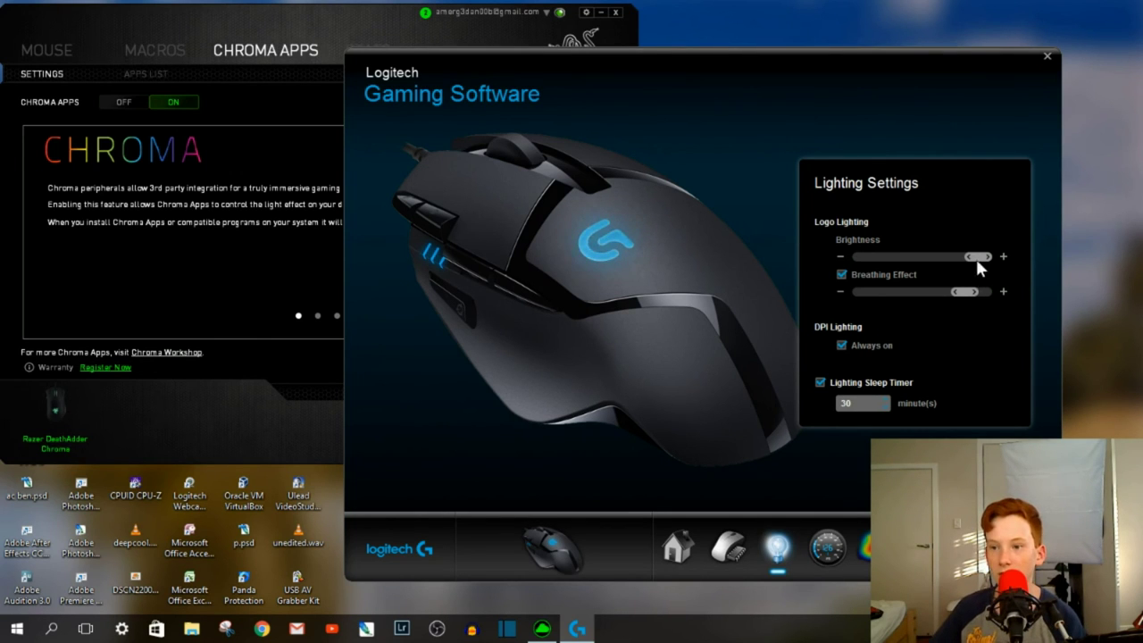
mouse_move(978, 258)
left_mouse_down()
mouse_move(890, 251)
mouse_move(982, 253)
left_mouse_up()
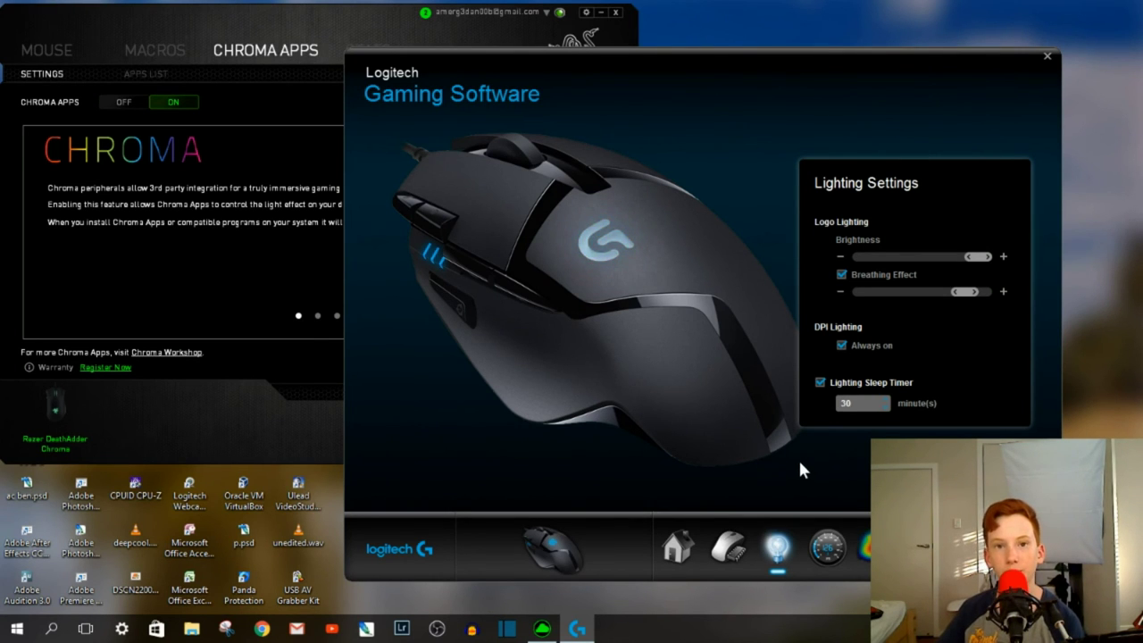
Run the Fusion Engine speed test, then display the Key Press Heat Map
left_click(827, 546)
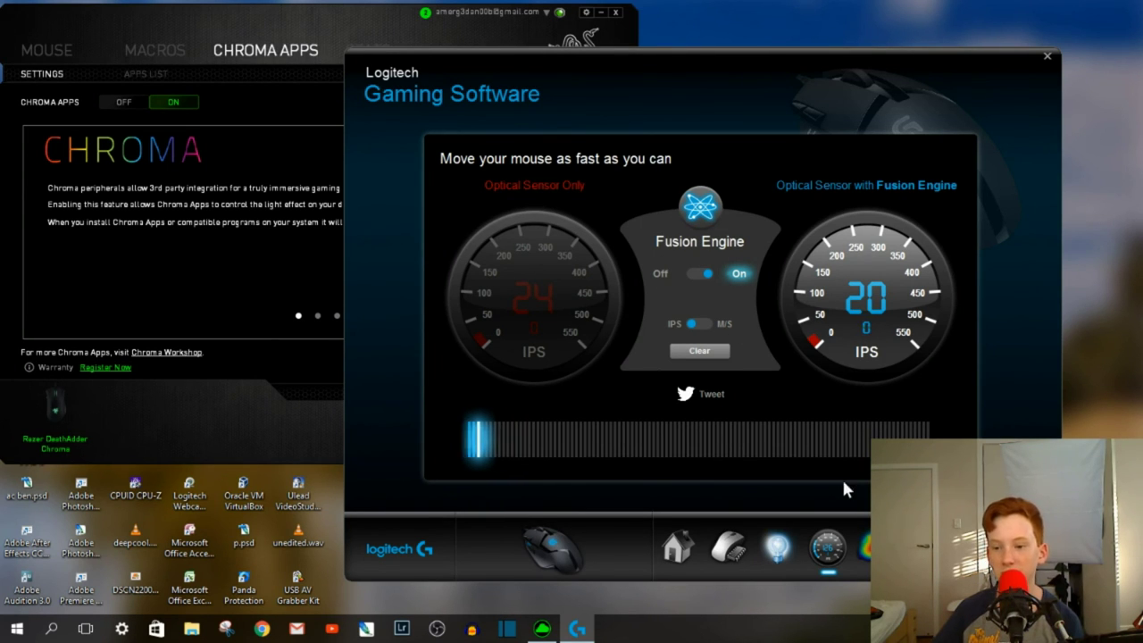
left_click(880, 546)
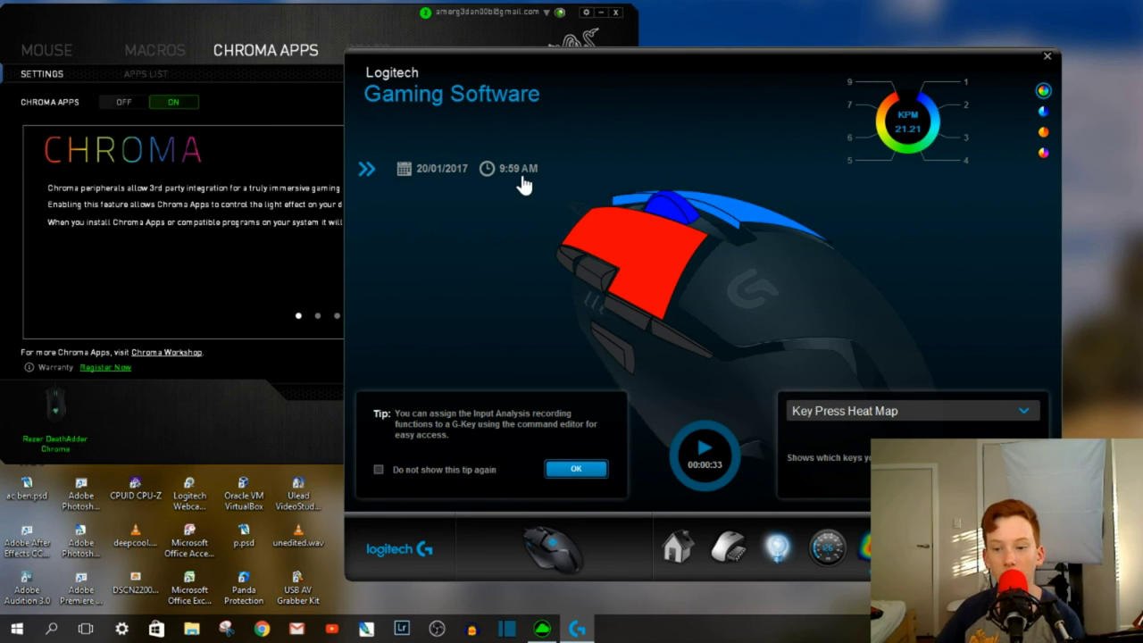
Go back from the Key Press Heat Map to the mouse lighting settings
left_click(777, 570)
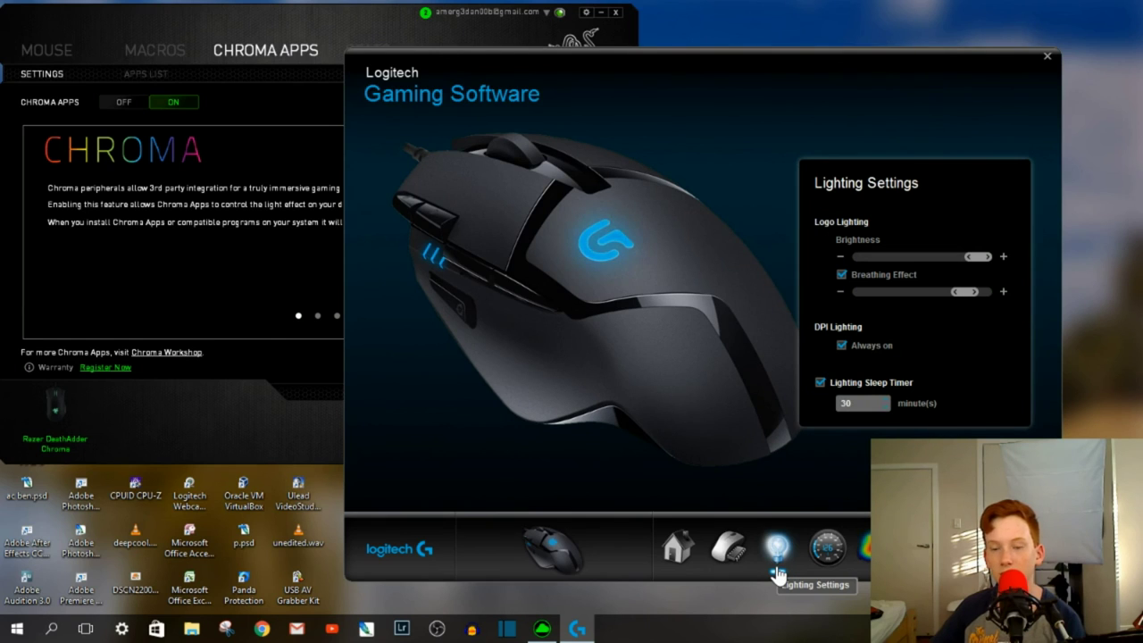